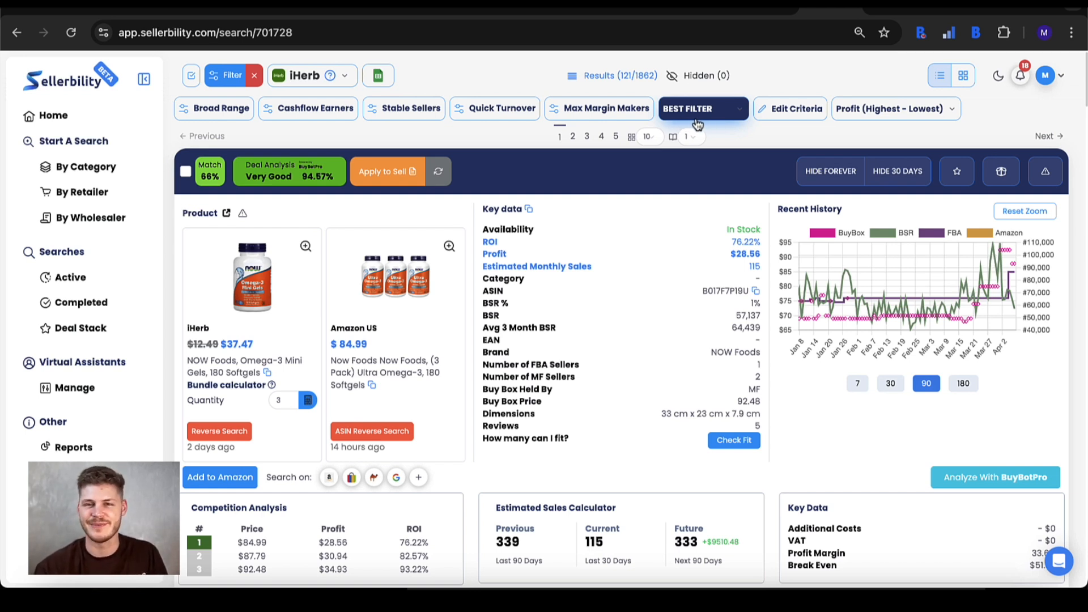
# Open the search result filters and set the minimum ROI to 20%.
pyautogui.click(229, 75)
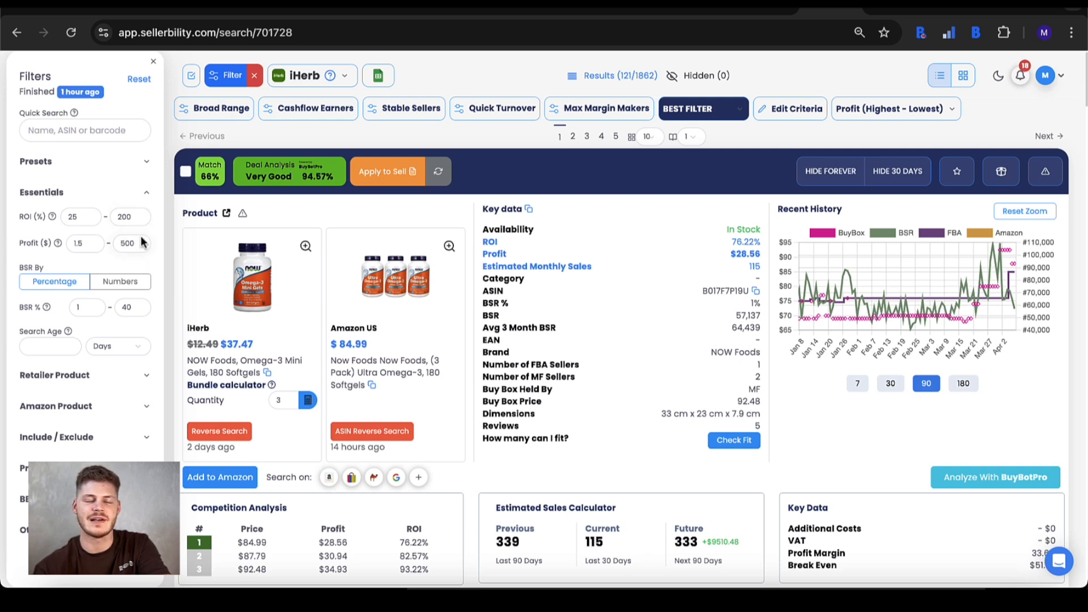
pyautogui.moveTo(141, 244)
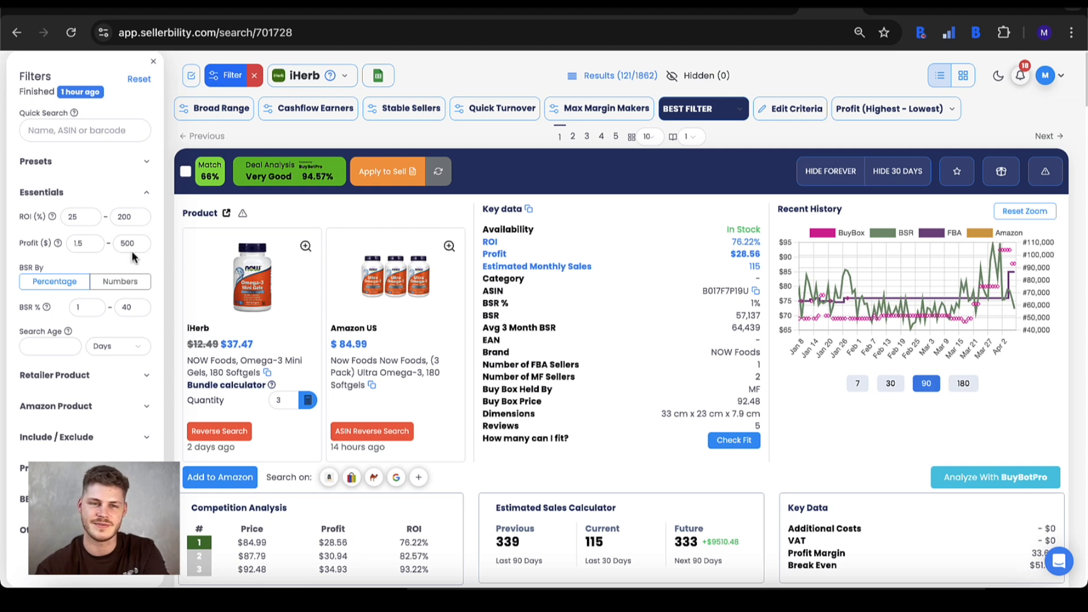
pyautogui.click(90, 244)
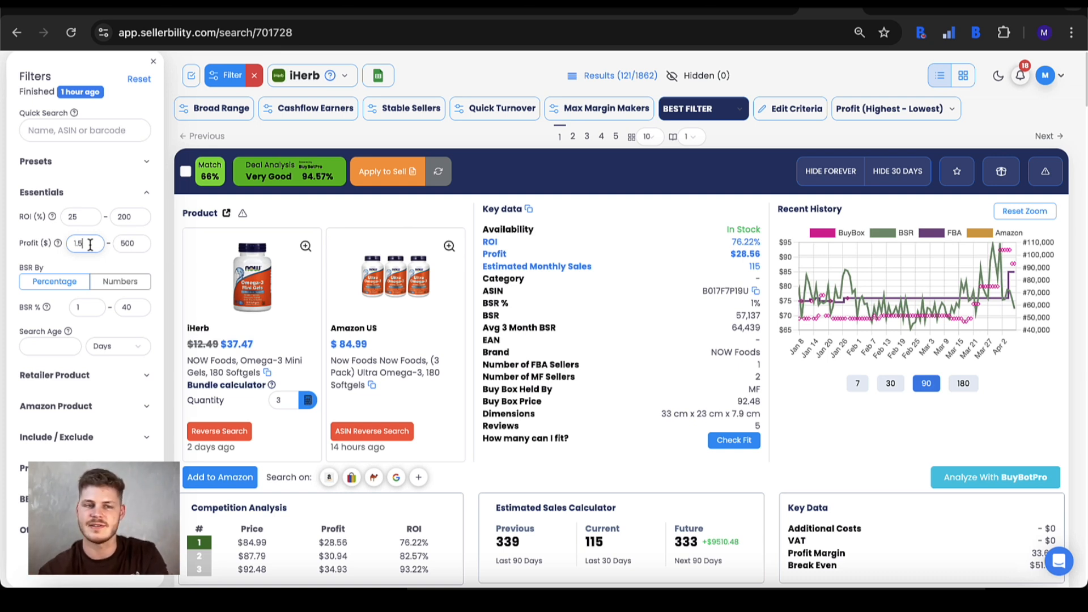
pyautogui.doubleClick(71, 215)
pyautogui.moveTo(51, 216)
pyautogui.write('20')
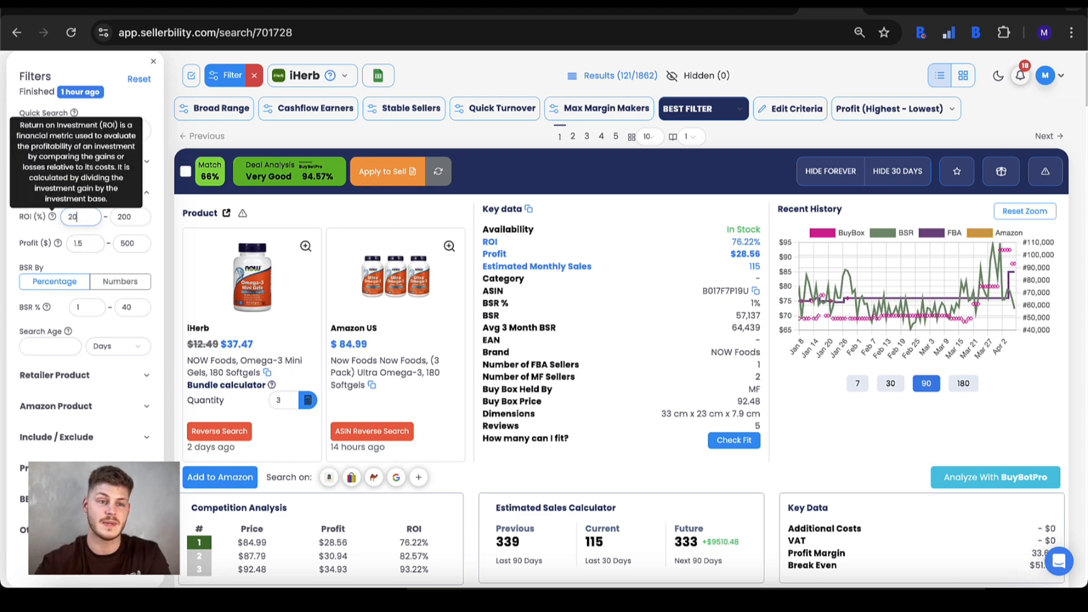
pyautogui.click(60, 245)
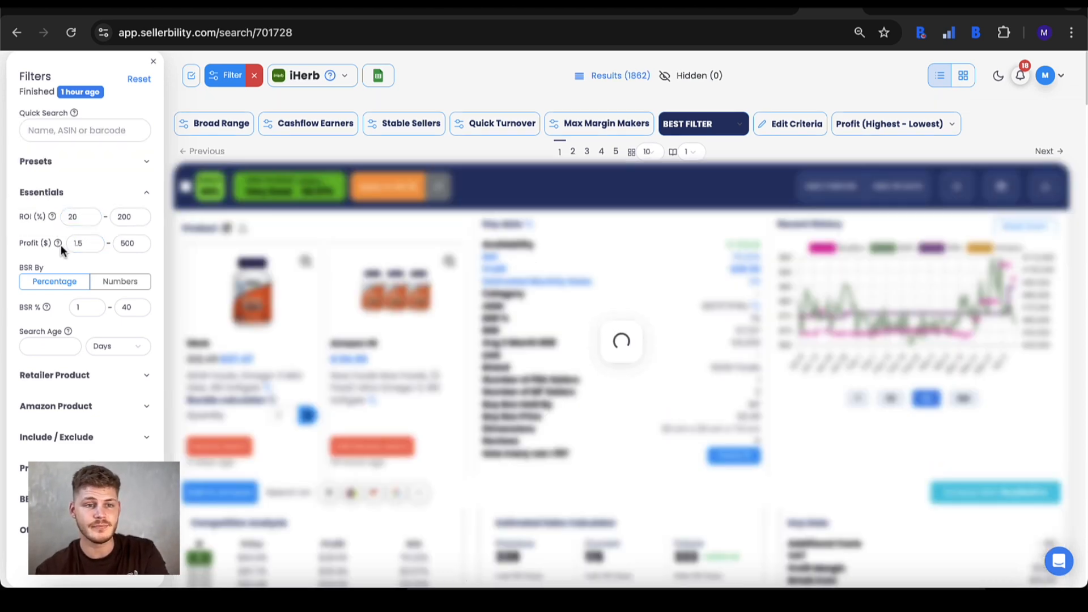
# Examine the BSR filter in numbers mode and return it to percentage mode.
pyautogui.click(100, 285)
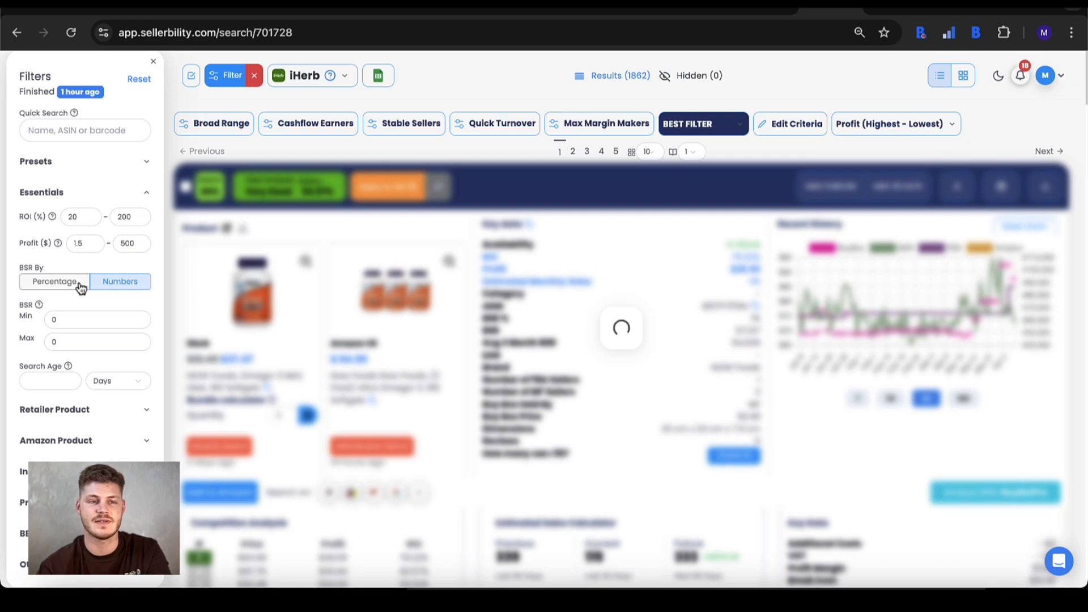
pyautogui.click(81, 287)
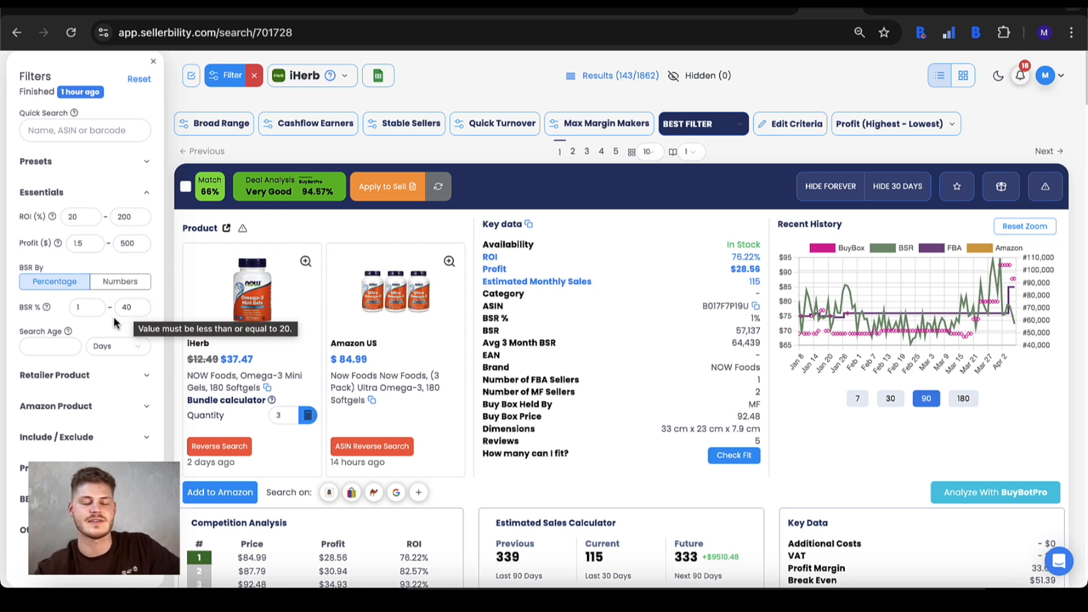
pyautogui.moveTo(69, 331)
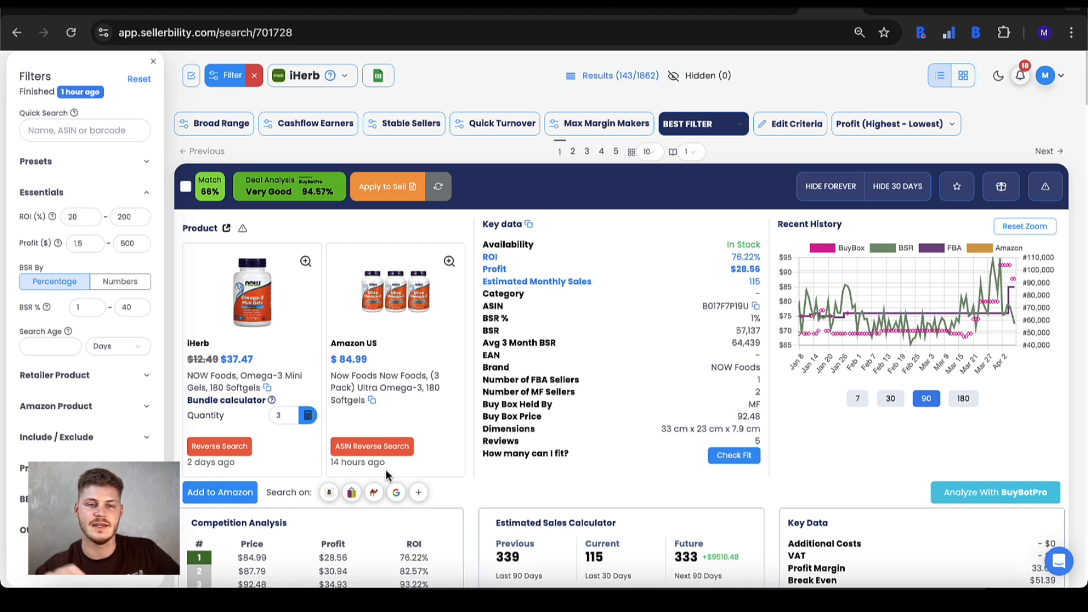
# Examine the retailer product filters for availability, category and retailer, leaving their selections as they are.
pyautogui.click(64, 381)
pyautogui.scroll(-2, 71, 377)
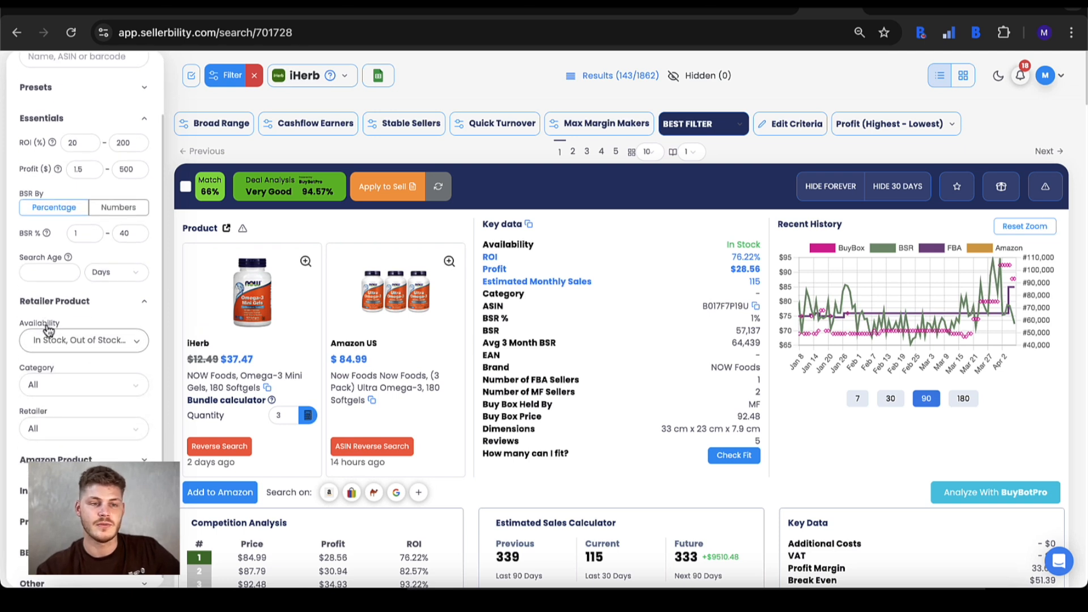
pyautogui.click(63, 350)
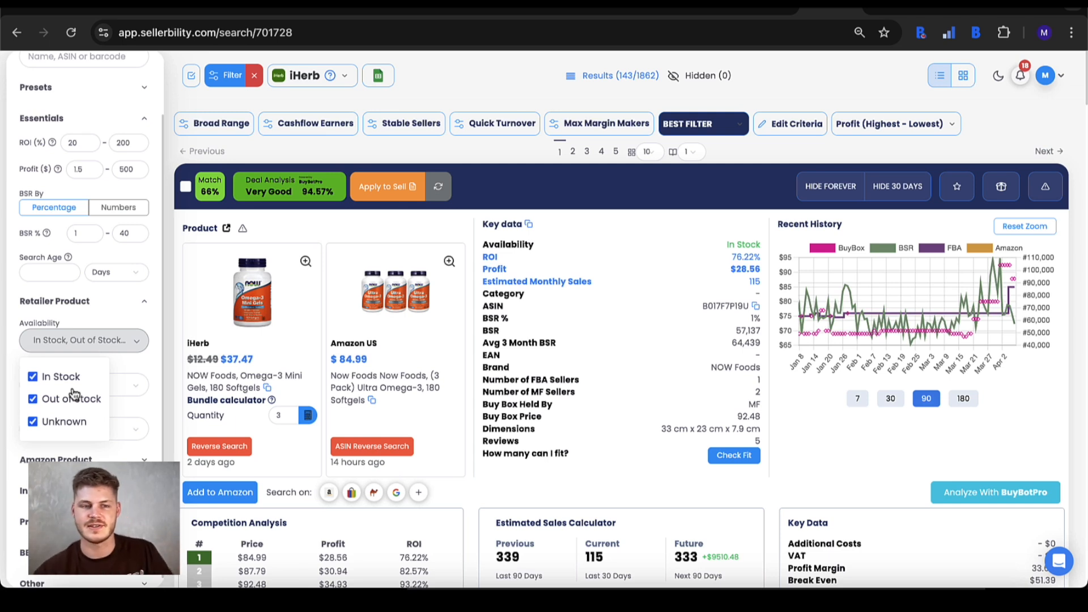
pyautogui.click(86, 344)
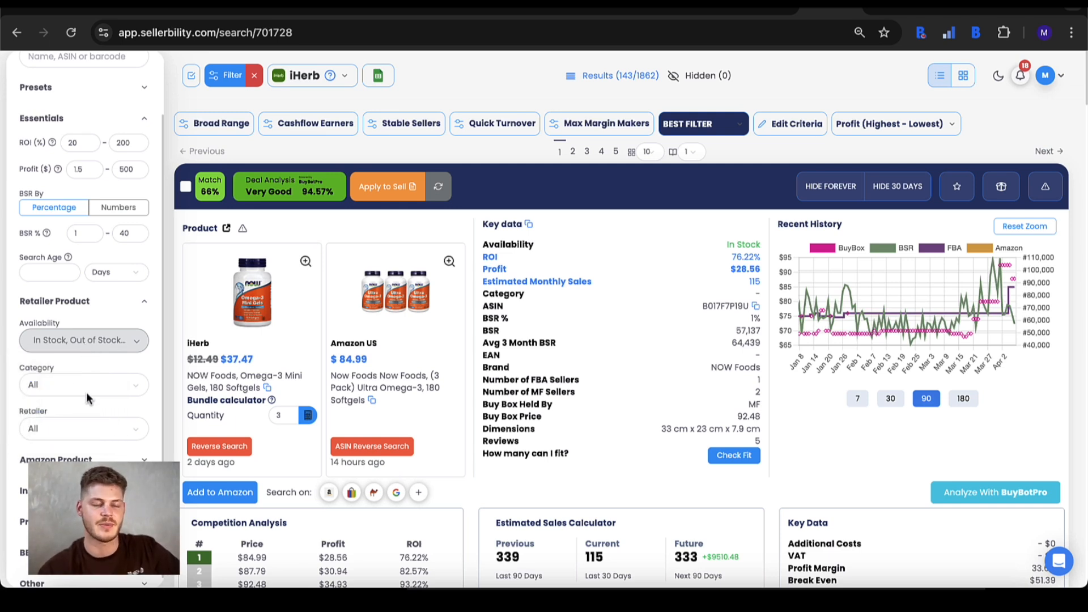
pyautogui.scroll(-1, 91, 417)
pyautogui.click(67, 379)
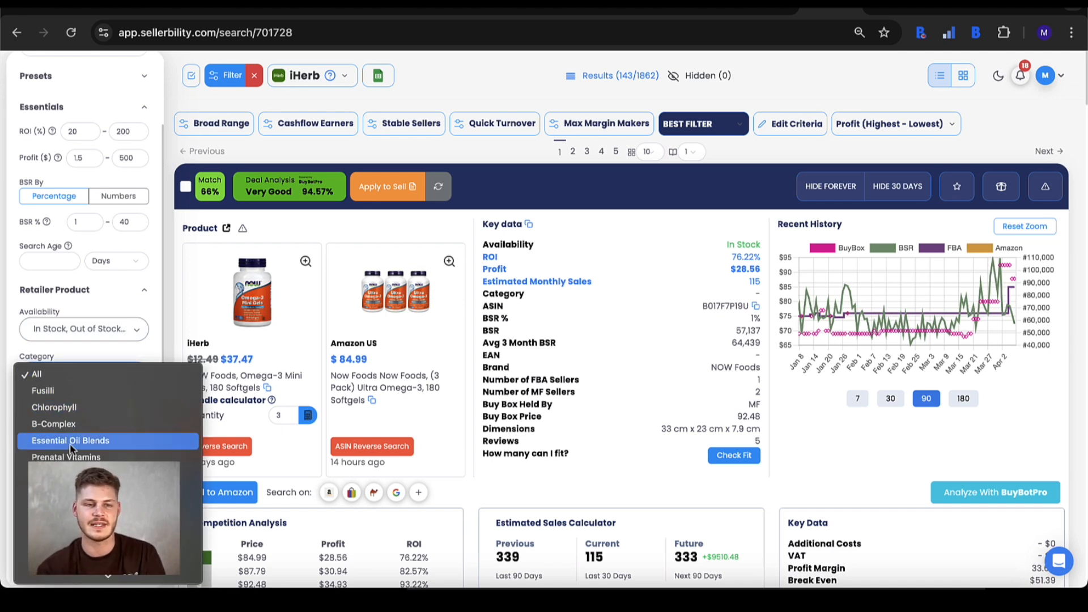
pyautogui.click(81, 374)
pyautogui.click(72, 408)
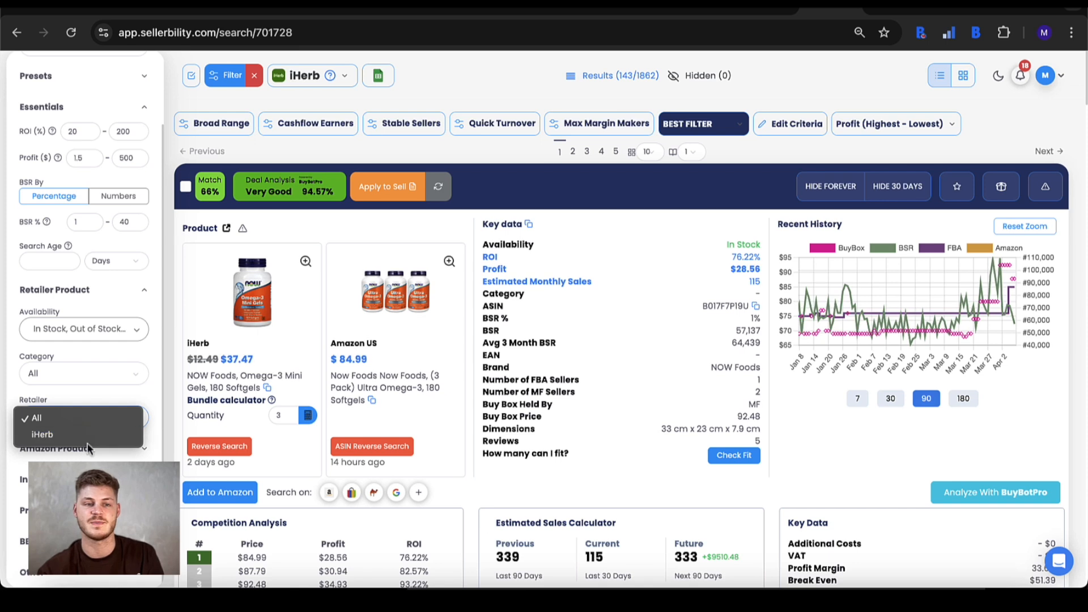
pyautogui.click(87, 393)
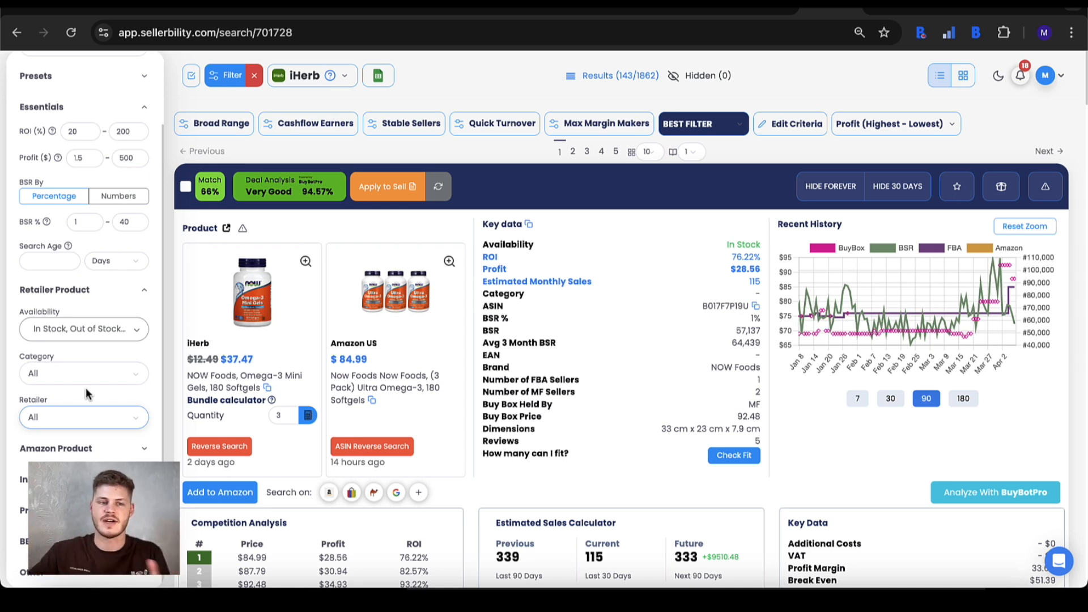
# Set the minimum sales per month to 50 in the Amazon product filters.
pyautogui.click(74, 457)
pyautogui.scroll(-2, 77, 457)
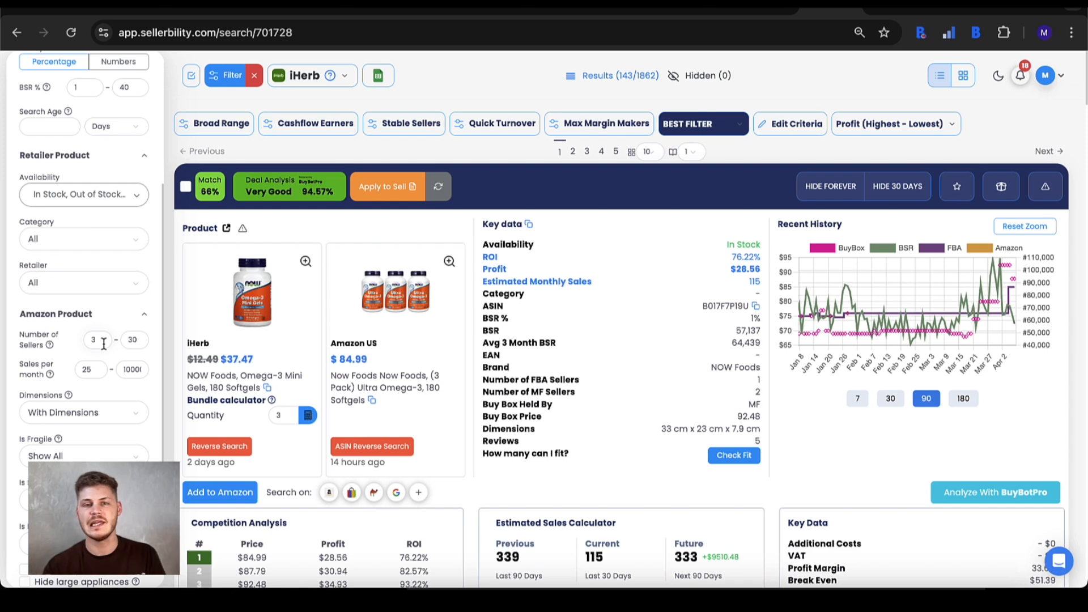
pyautogui.doubleClick(92, 369)
pyautogui.write('50')
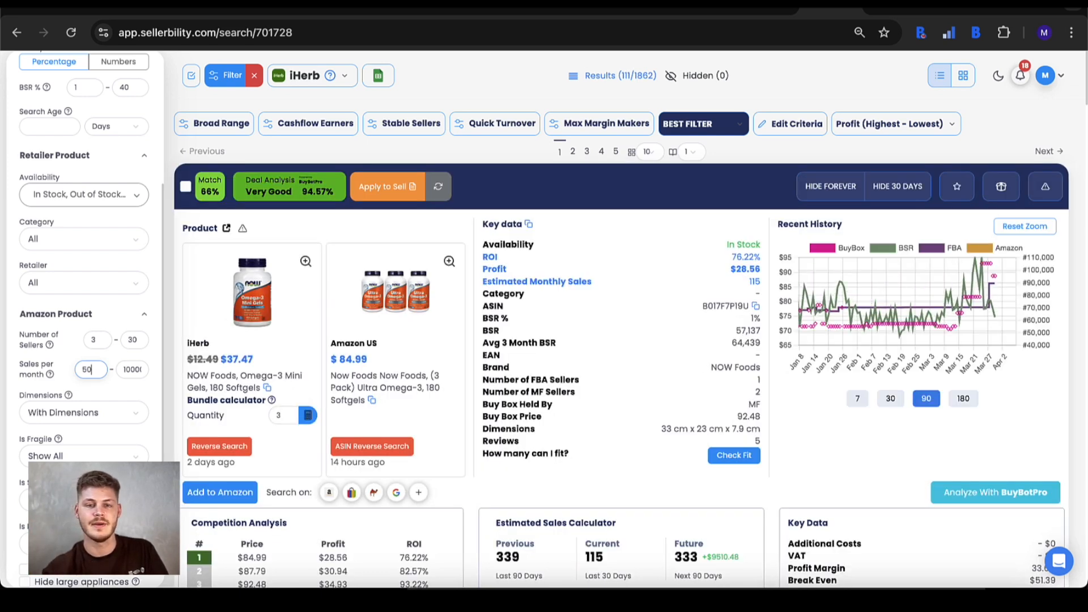
# Examine the choices of the dimensions, fragile, sold-by-Amazon and multipack filters without changing them.
pyautogui.click(97, 414)
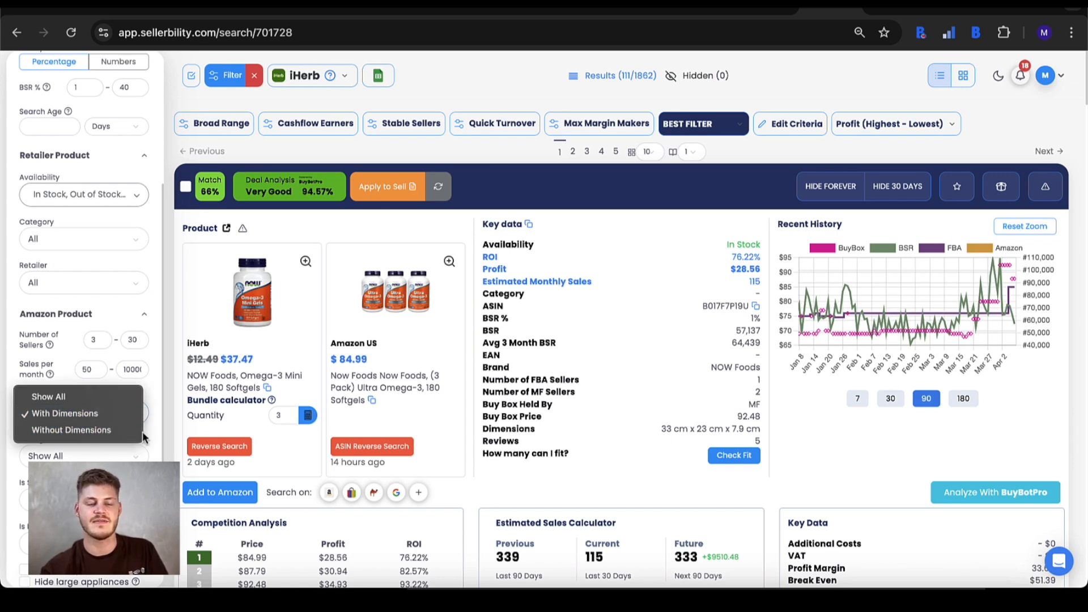
pyautogui.click(114, 414)
pyautogui.click(139, 414)
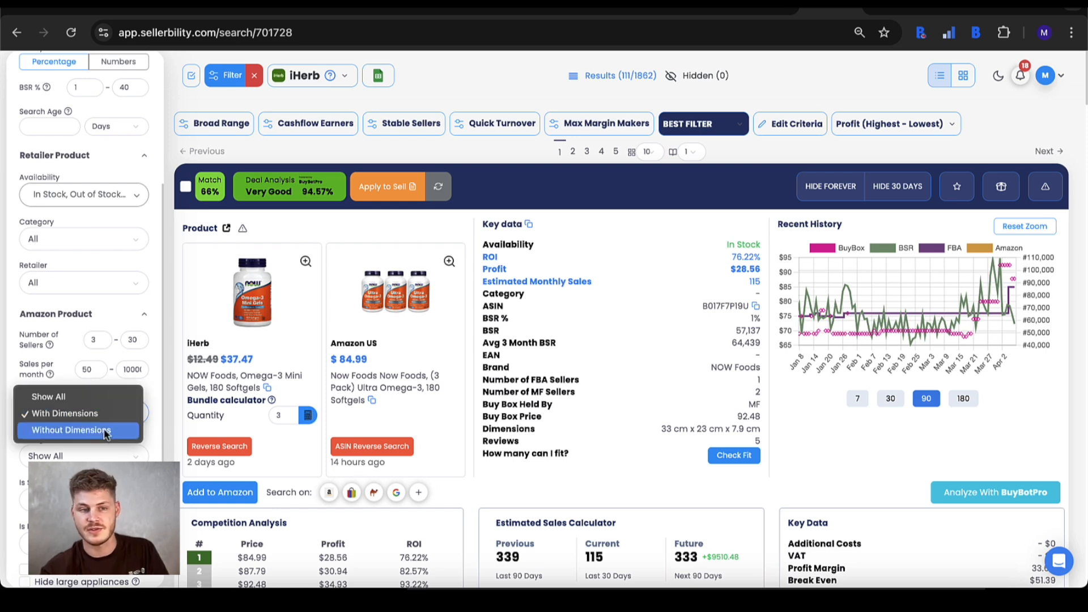
pyautogui.click(161, 400)
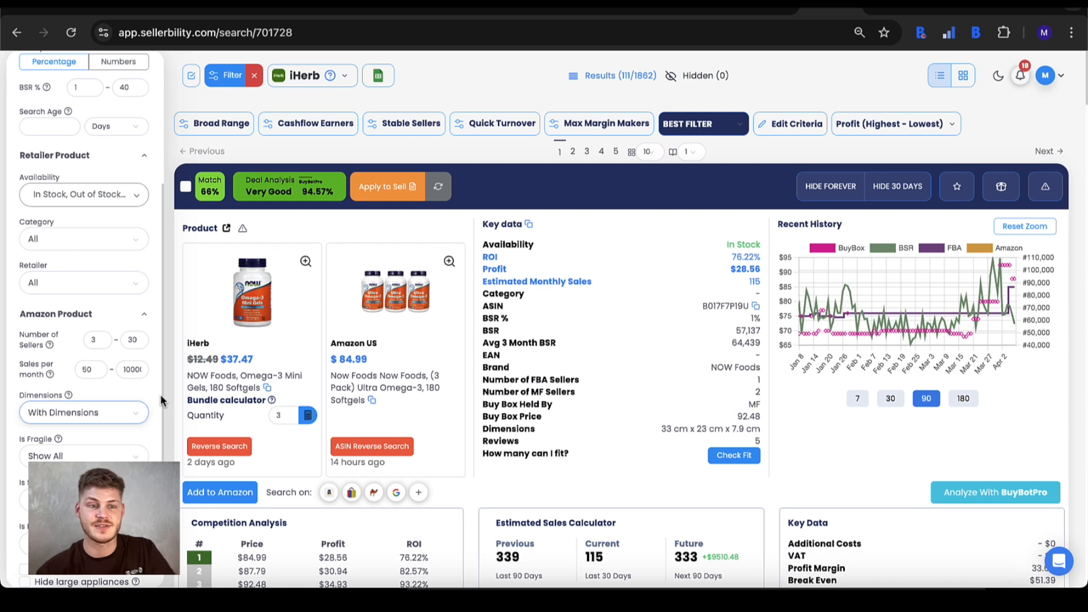
pyautogui.scroll(-1, 161, 394)
pyautogui.click(52, 389)
pyautogui.click(52, 389)
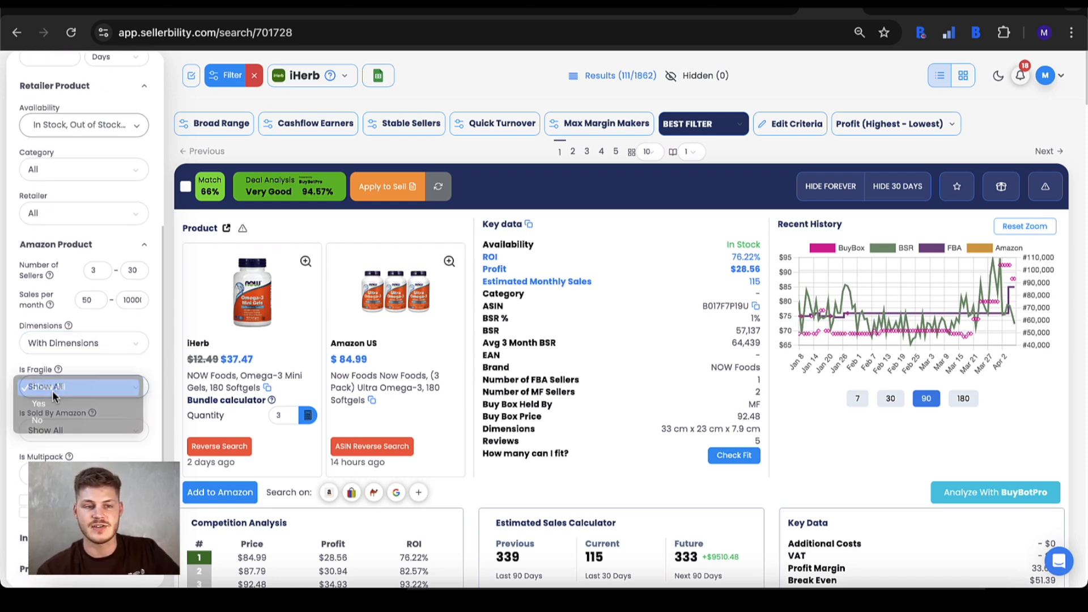
pyautogui.click(62, 433)
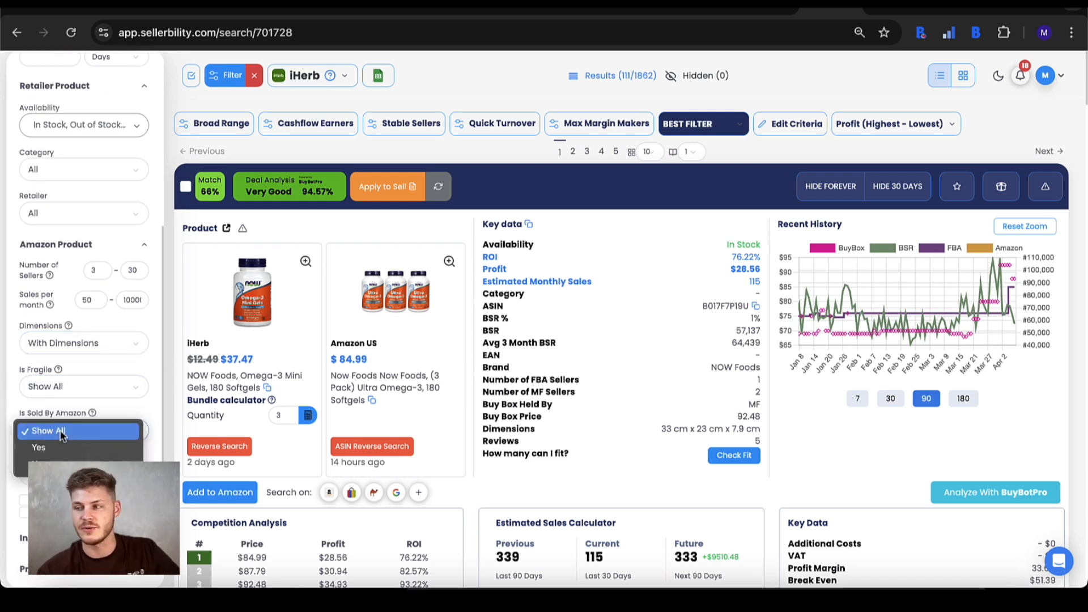
pyautogui.click(129, 401)
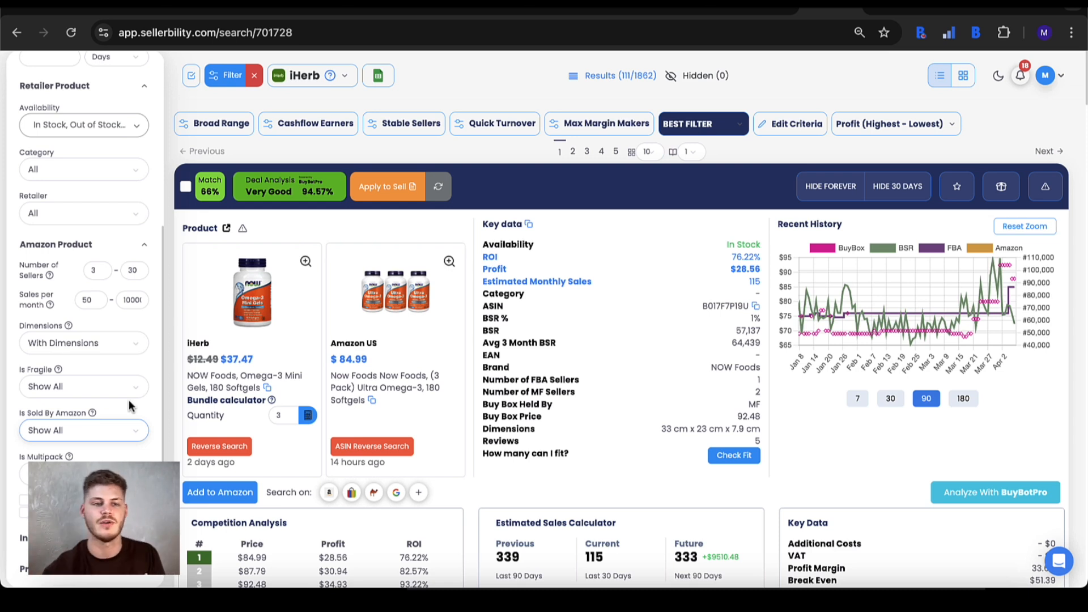
pyautogui.click(108, 474)
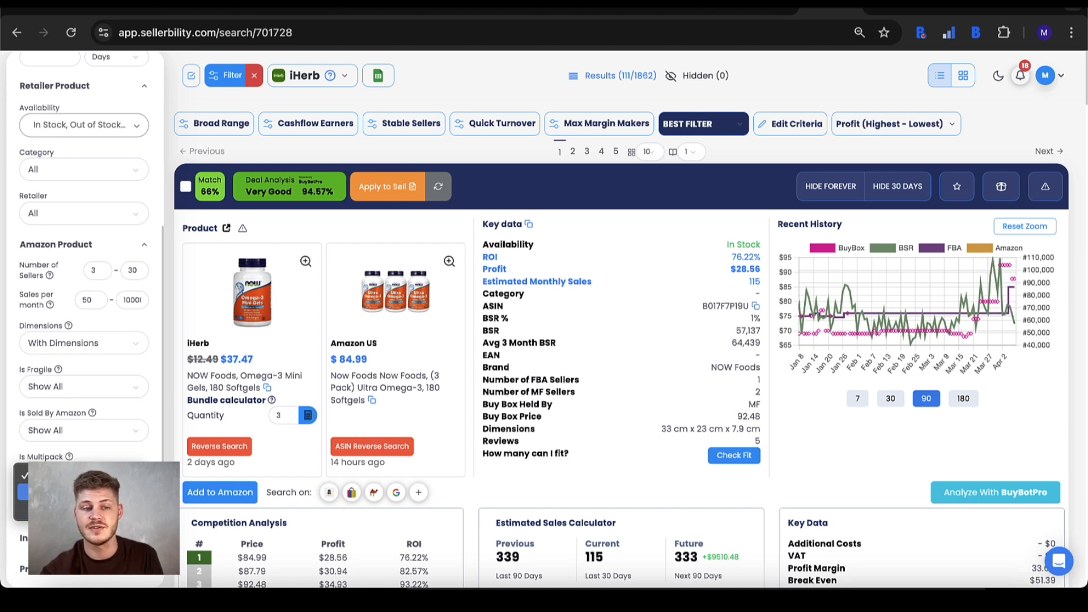
# Examine the include/exclude words, price, BBP and other filter sections.
pyautogui.scroll(-1, 128, 447)
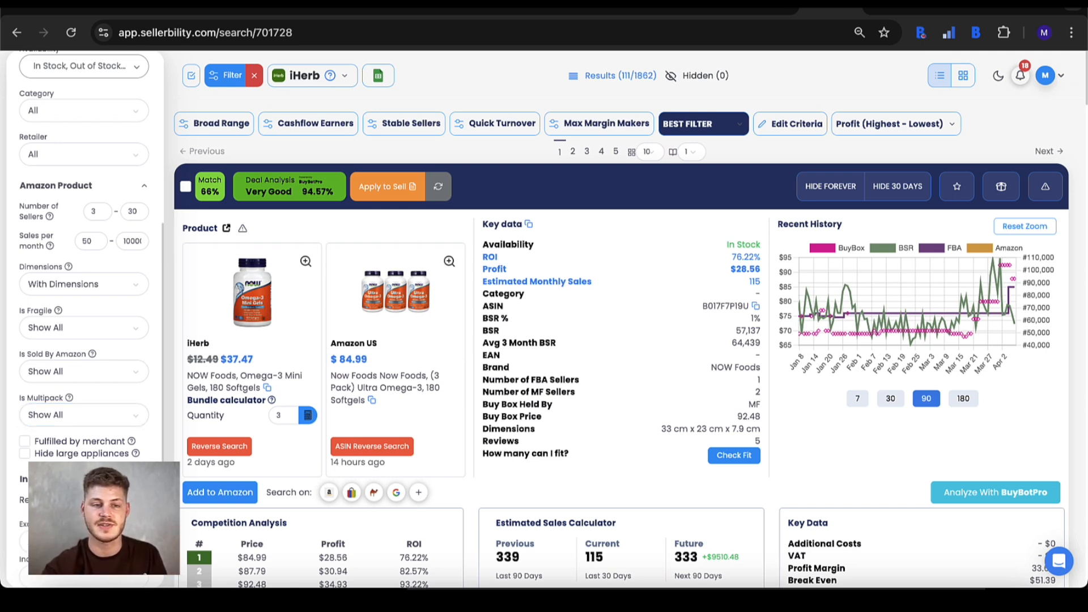
pyautogui.scroll(-4, 84, 255)
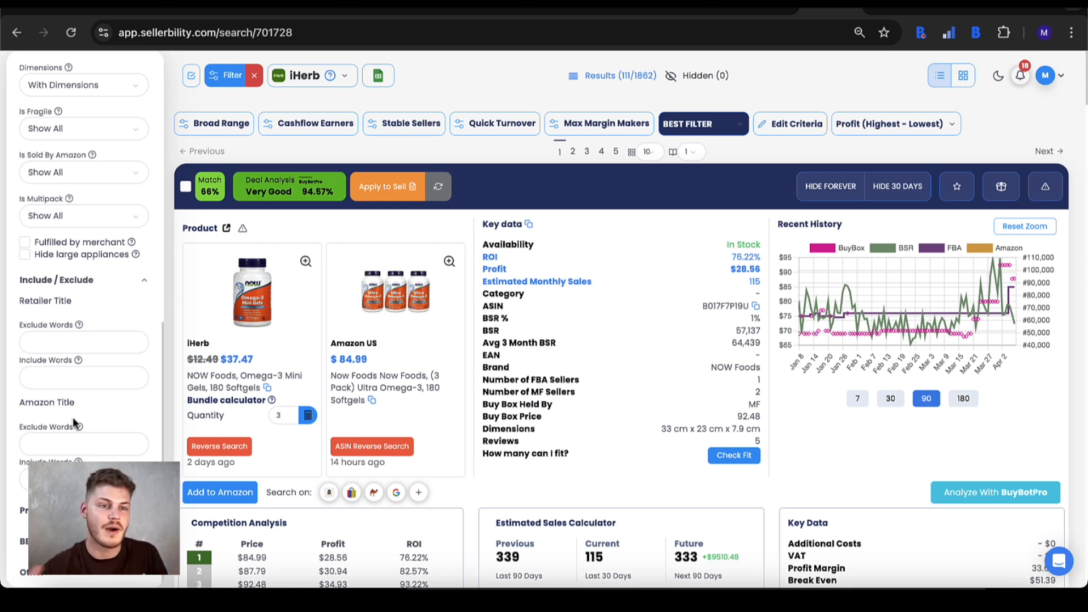
pyautogui.scroll(3, 72, 417)
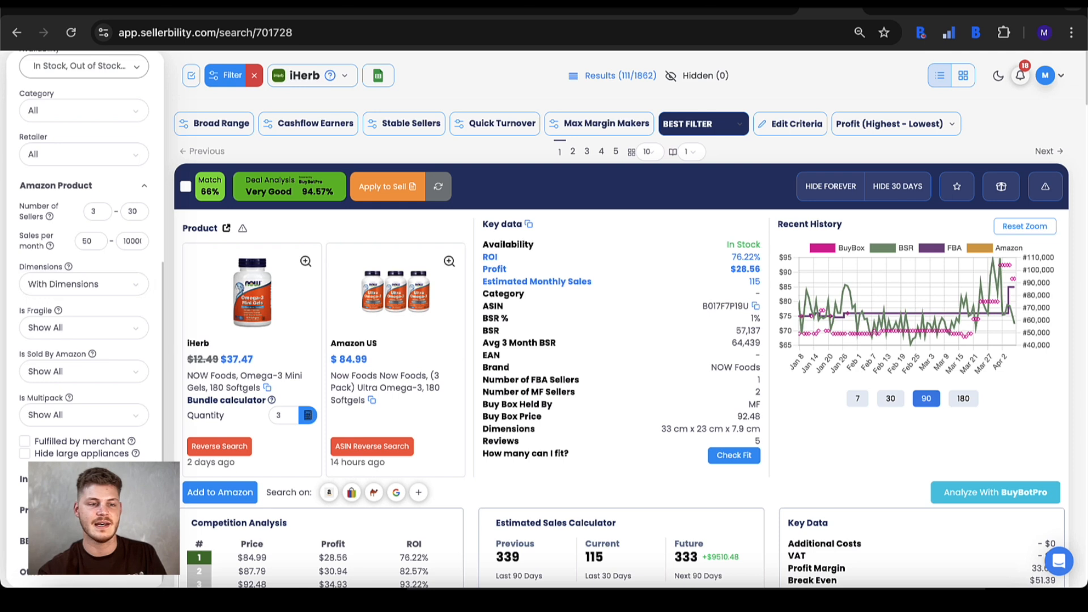
pyautogui.scroll(-3, 84, 283)
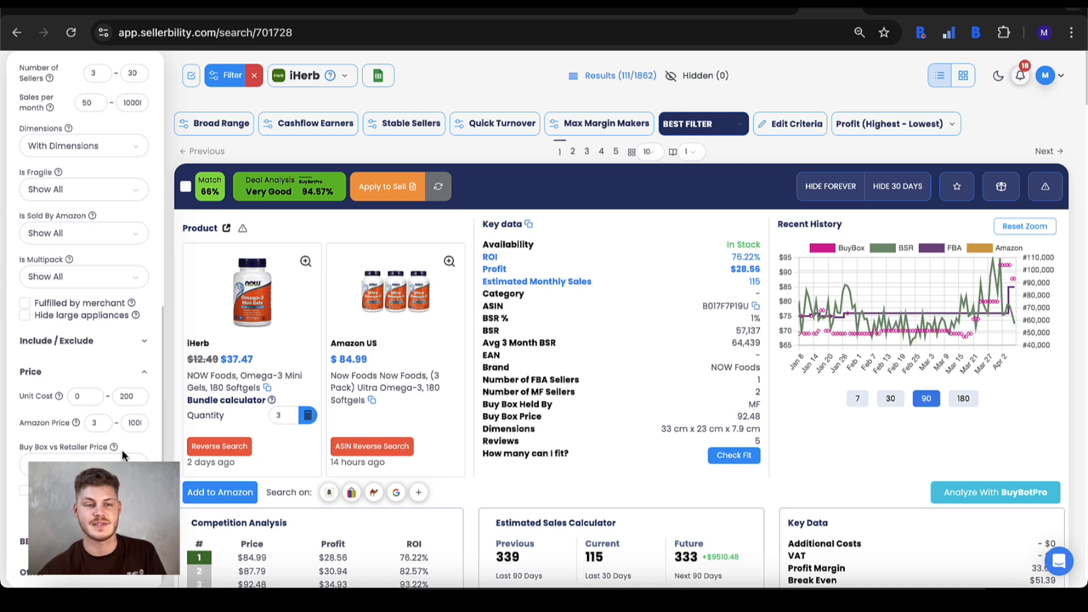
pyautogui.scroll(-1, 121, 450)
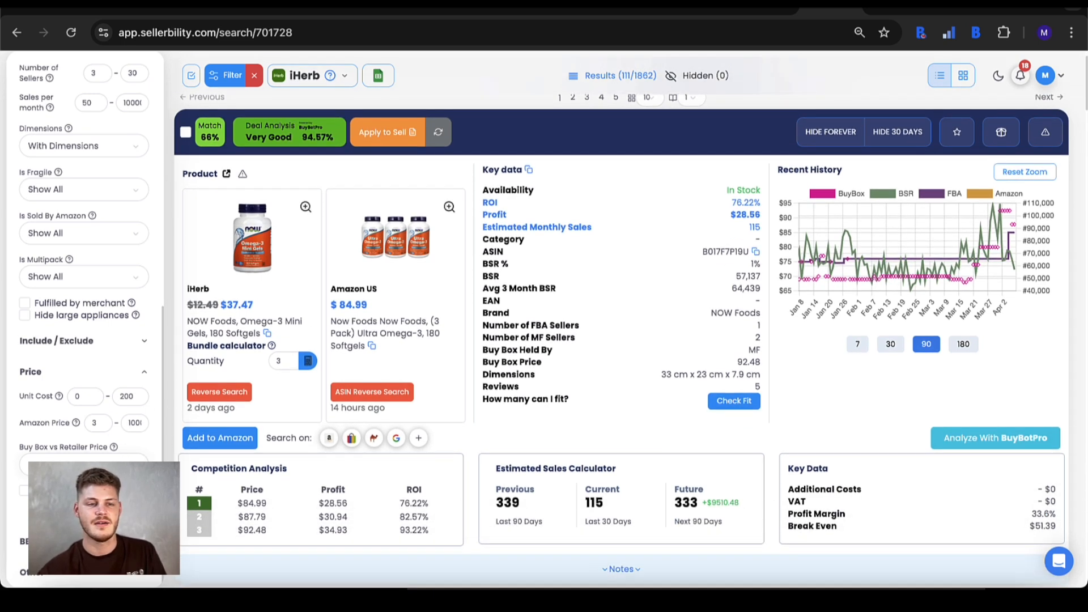
pyautogui.click(85, 541)
pyautogui.scroll(-1, 84, 311)
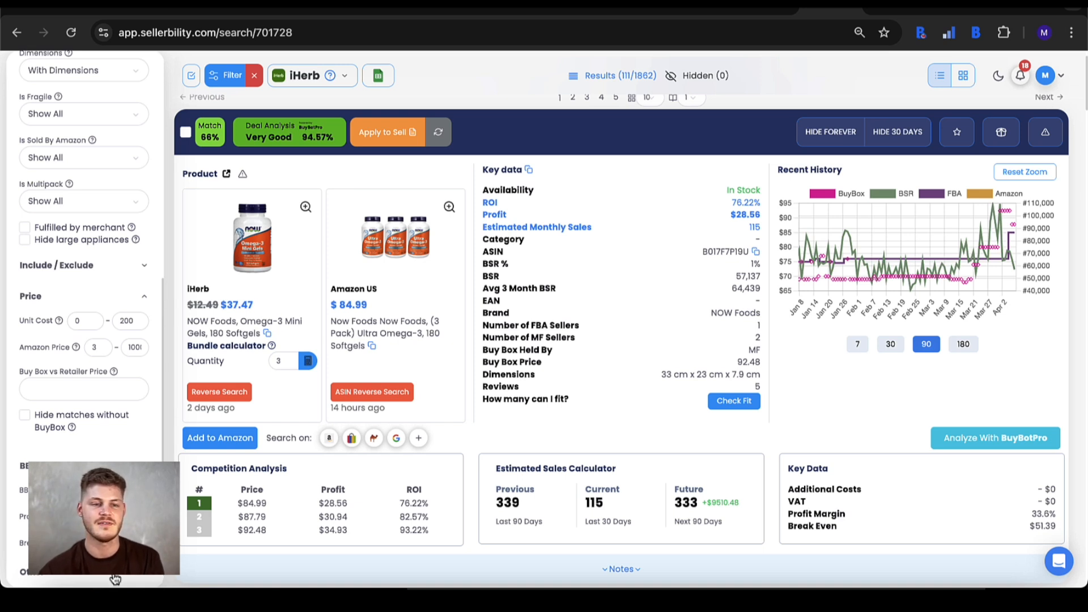
pyautogui.scroll(-3, 115, 578)
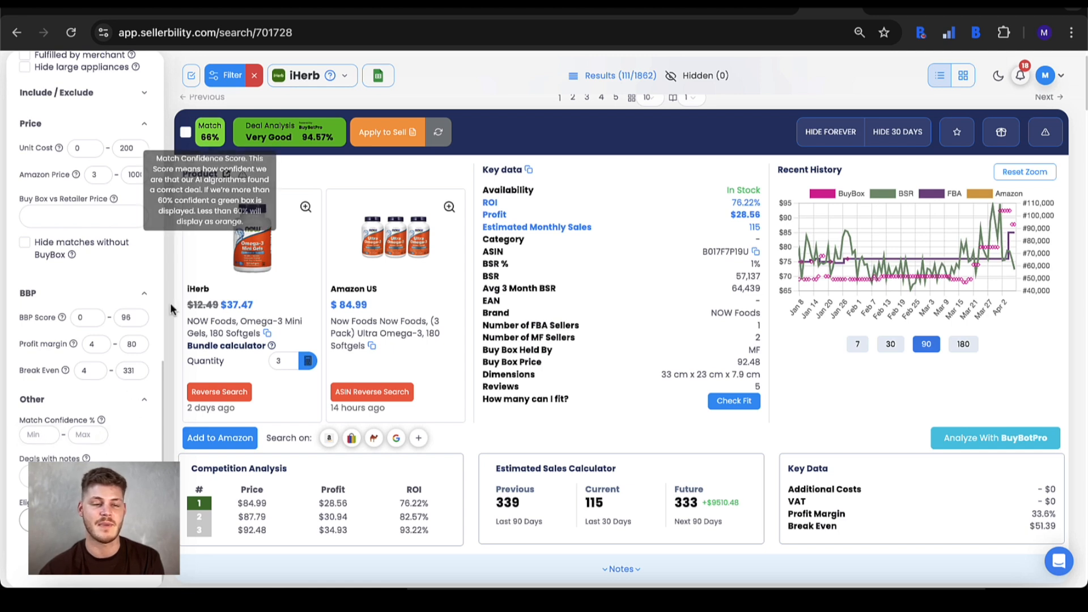
# Examine the deals-with-notes and eligibility filters and expand the first product's notes area.
pyautogui.click(84, 476)
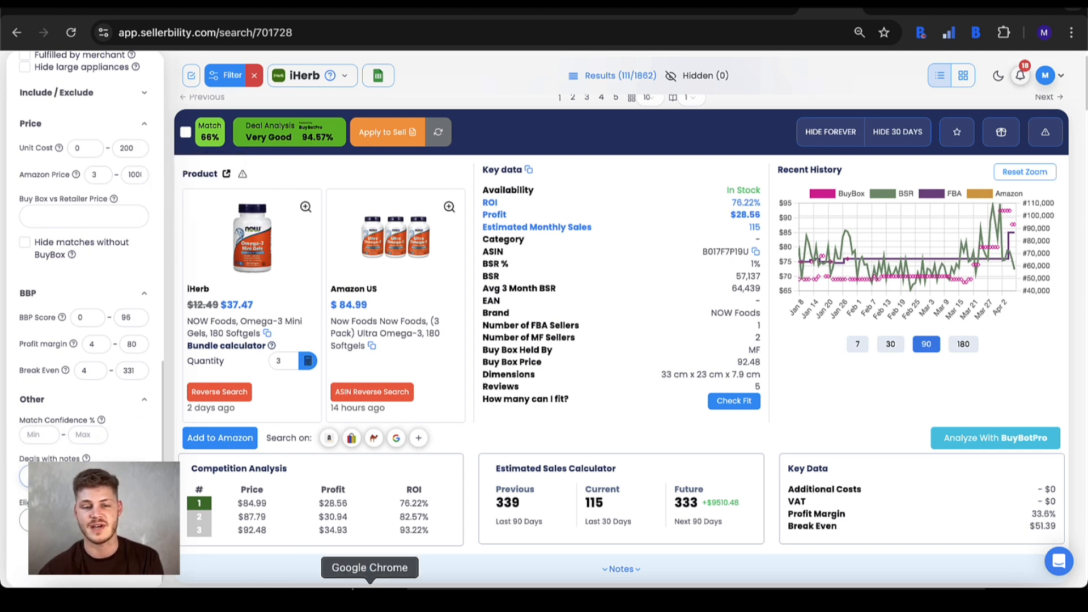
pyautogui.click(437, 568)
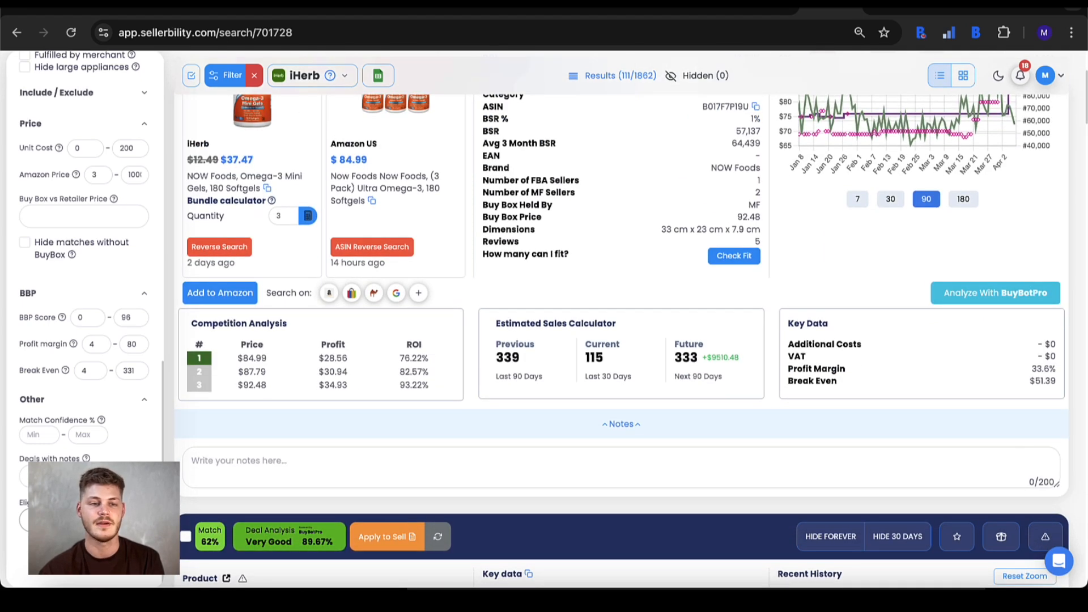
pyautogui.scroll(-1, 83, 272)
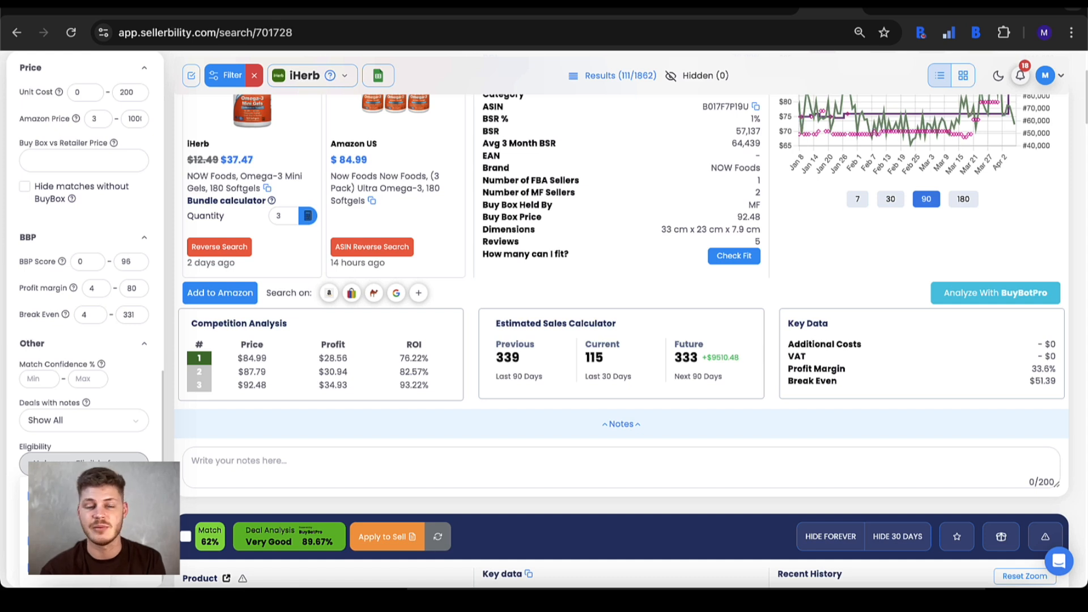
# Review the saved filter presets, keep BEST FILTER selected, and return to the start of the results.
pyautogui.scroll(15, 84, 283)
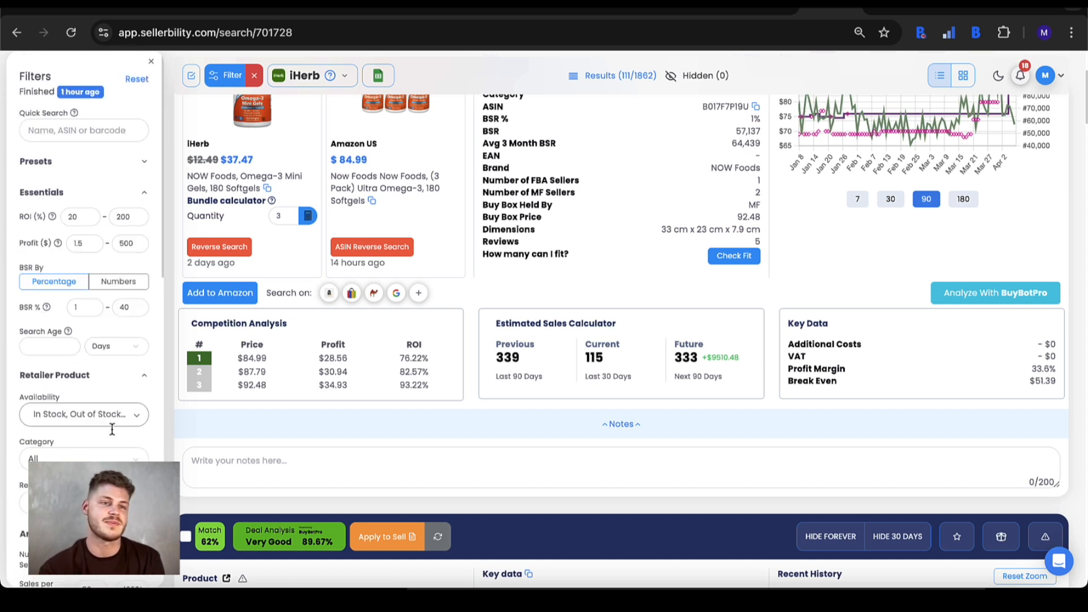
pyautogui.click(79, 164)
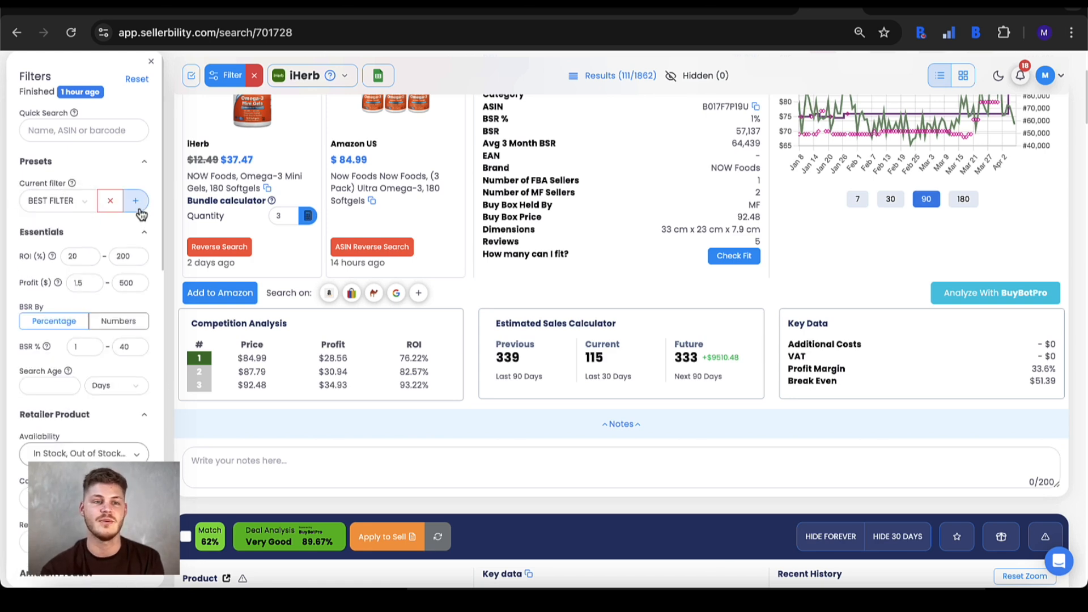
pyautogui.click(84, 202)
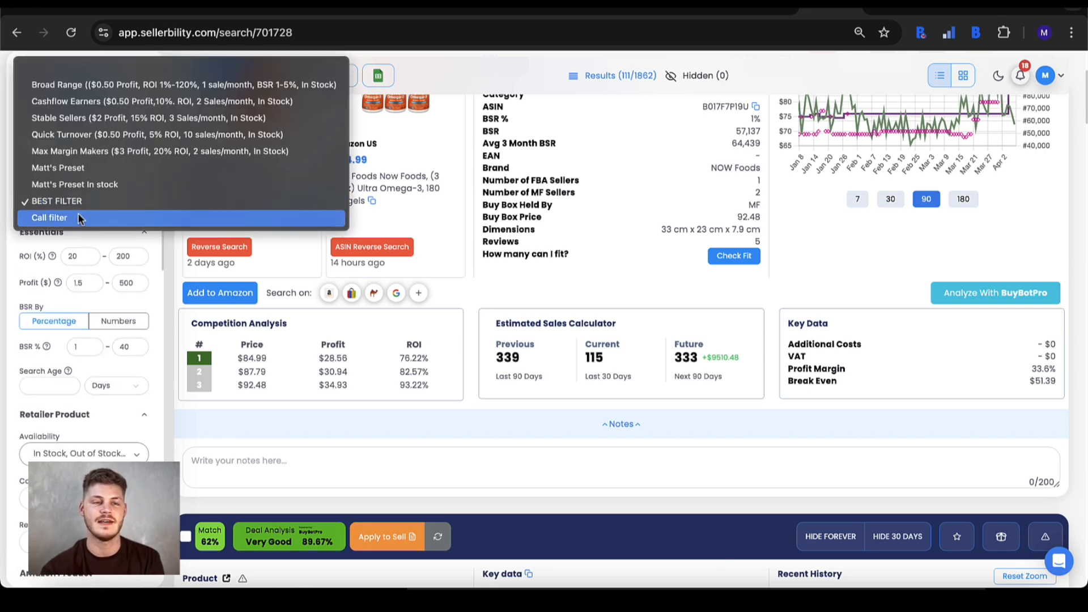
pyautogui.click(56, 202)
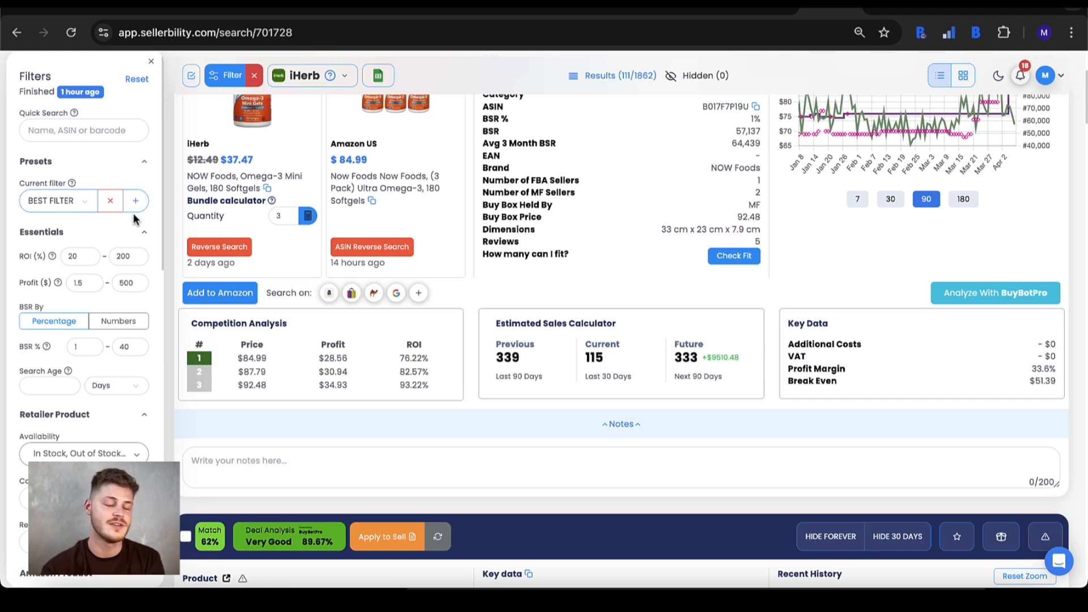
pyautogui.scroll(5, 478, 307)
pyautogui.scroll(-1, 478, 307)
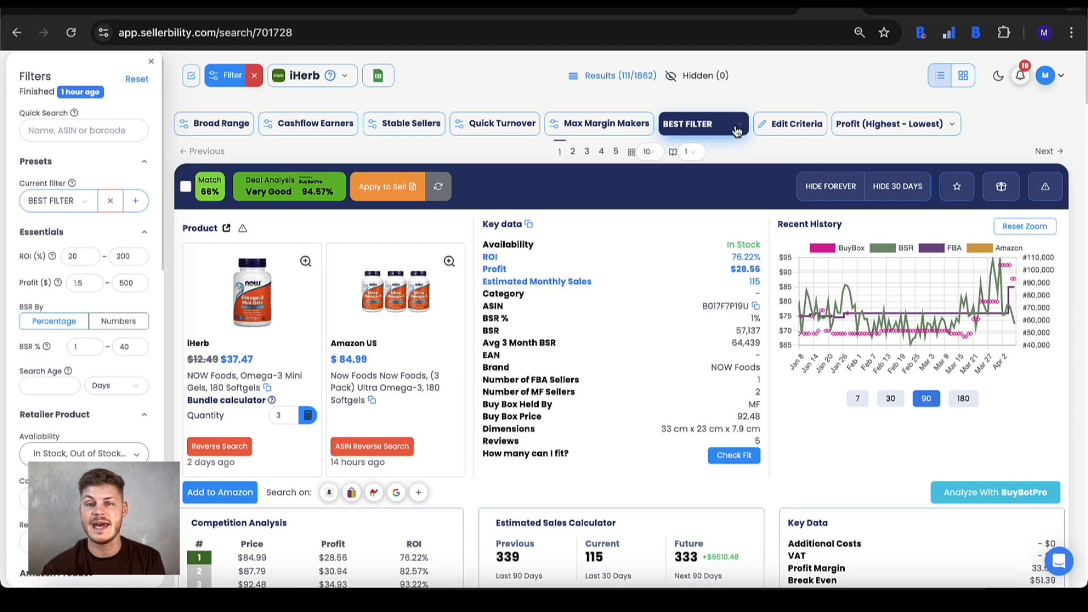